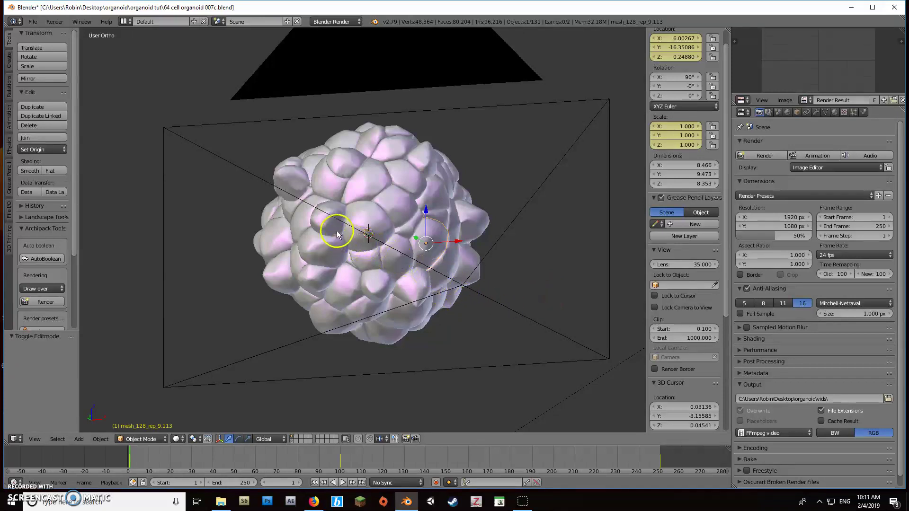
Orbit around the organoid and select every object in the scene
middle_click_drag(359, 224, 317, 251)
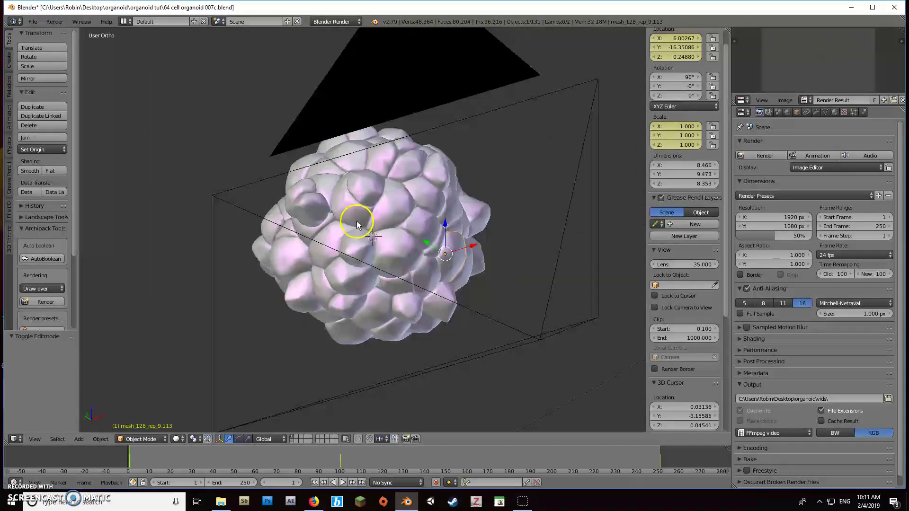
middle_click_drag(362, 215, 349, 179)
right_click(343, 186)
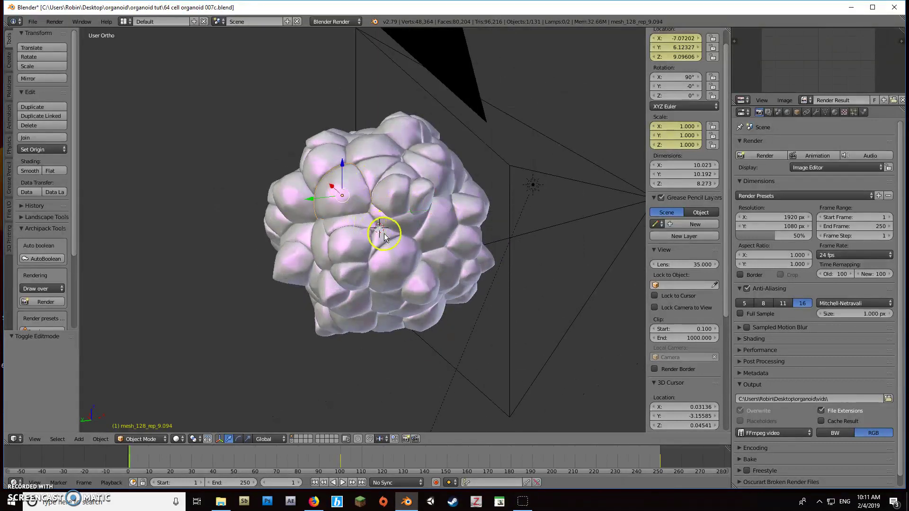
key("a")
key("a")
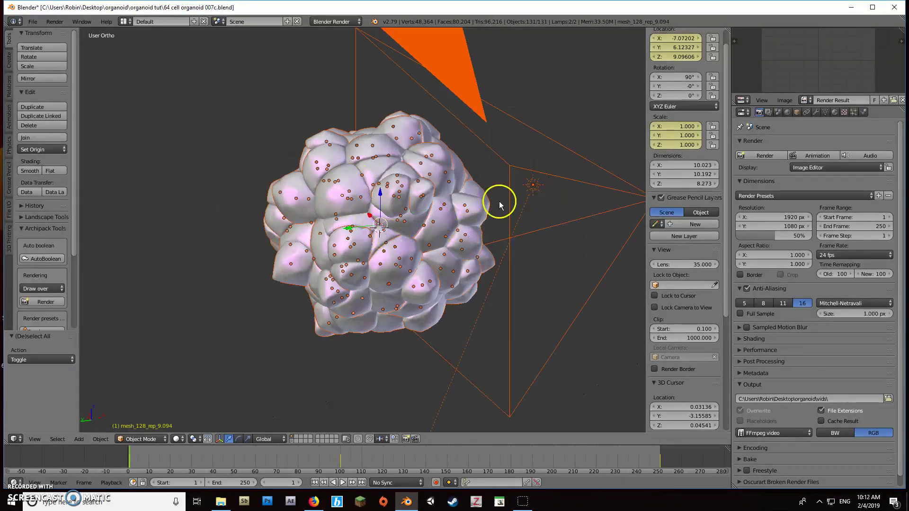
Set the Pivot Point to 3D Cursor, then try a scale and cancel it
left_click(206, 442)
left_click(212, 420)
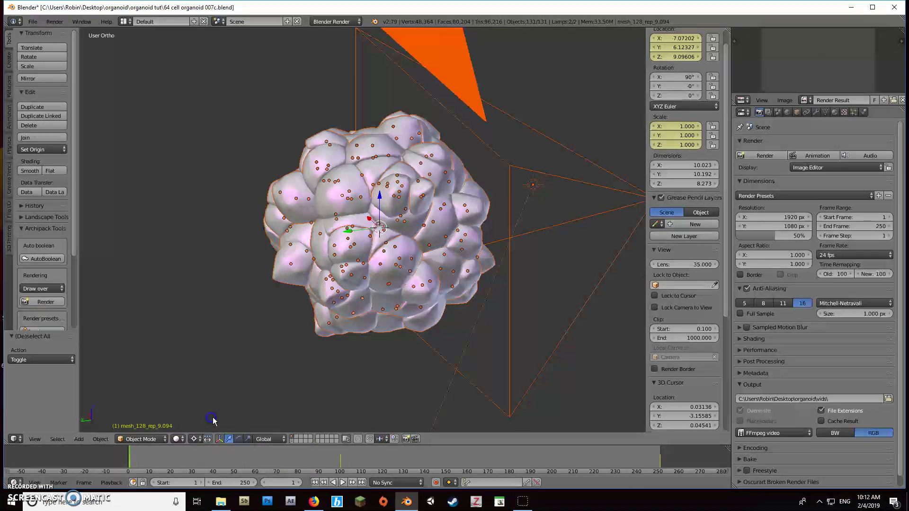
key("s")
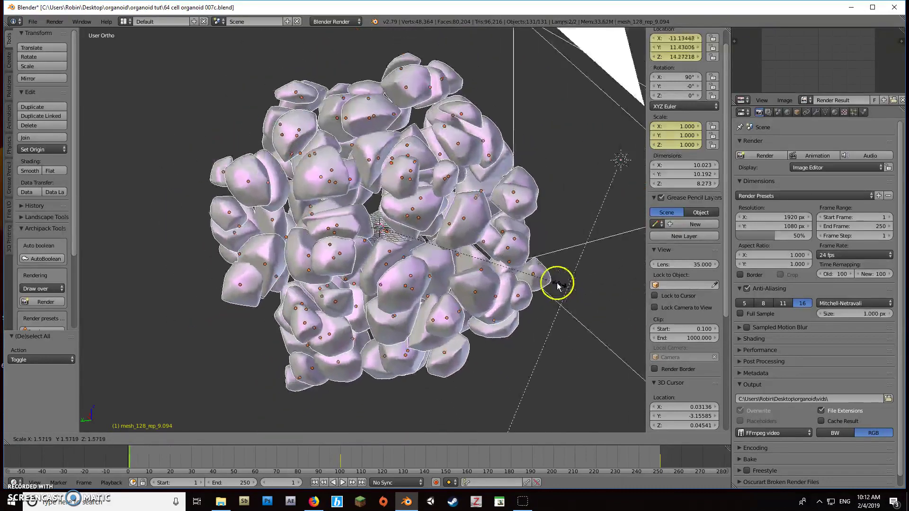
right_click(530, 278)
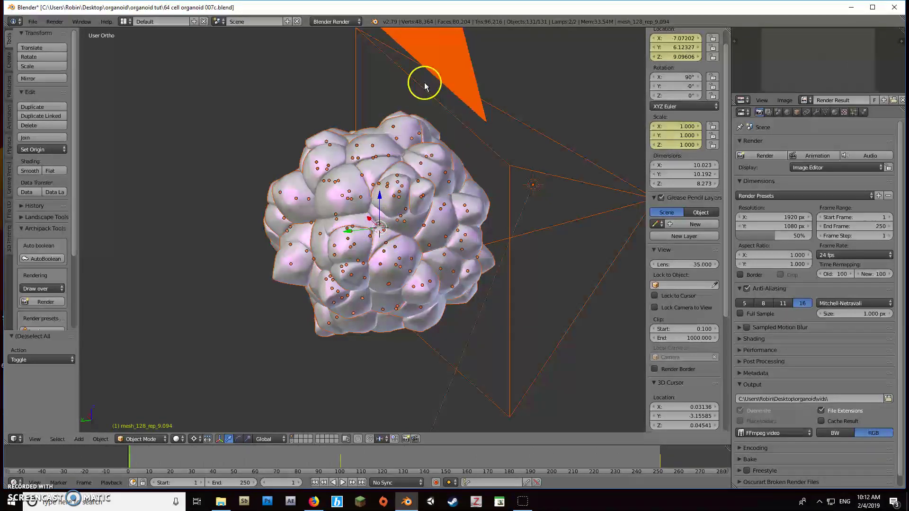
Select the camera and sun lamp and move both to another layer
key("a")
right_click(482, 98)
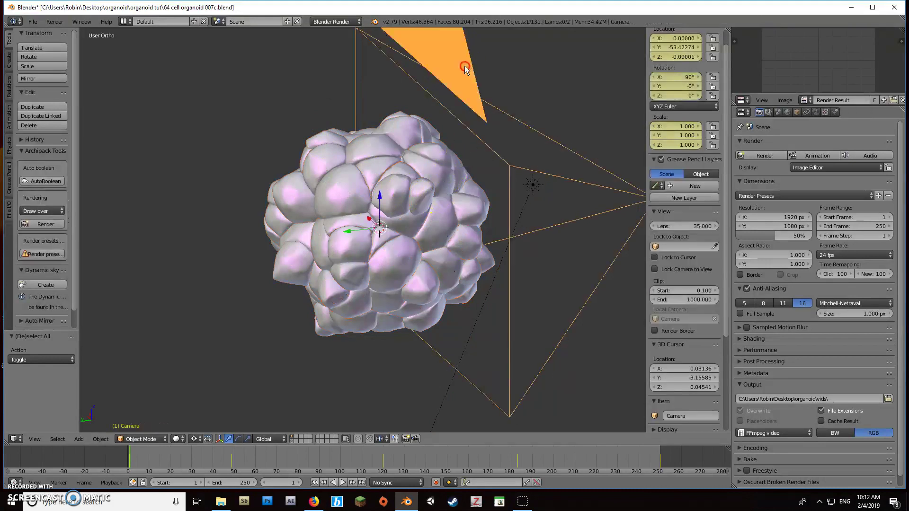
key("m")
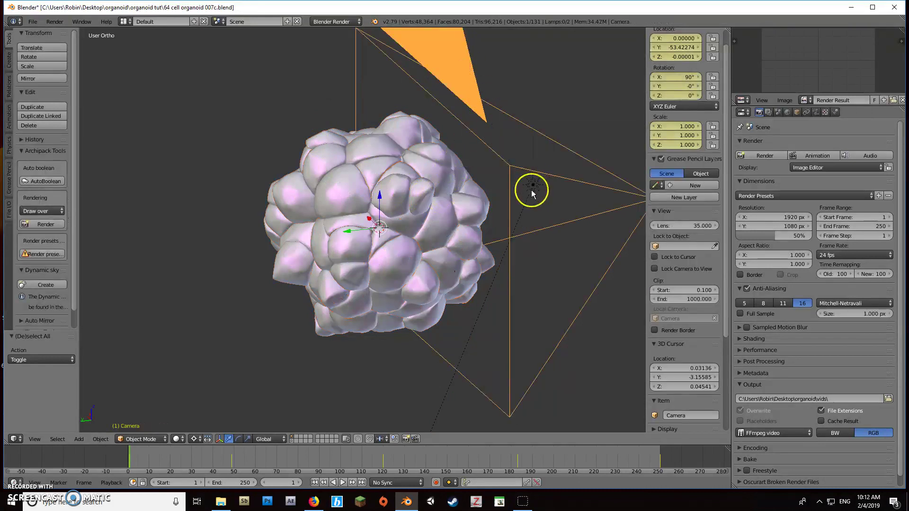
right_click(531, 184, "shift")
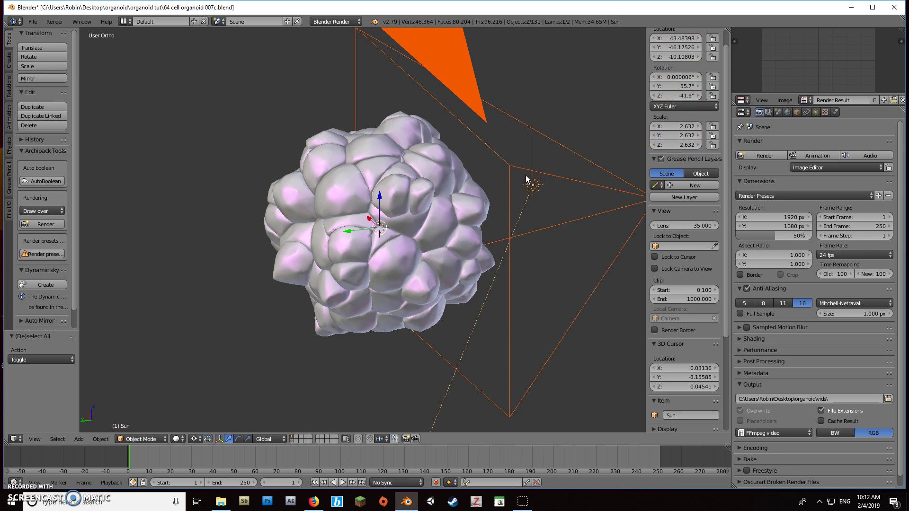
key("m")
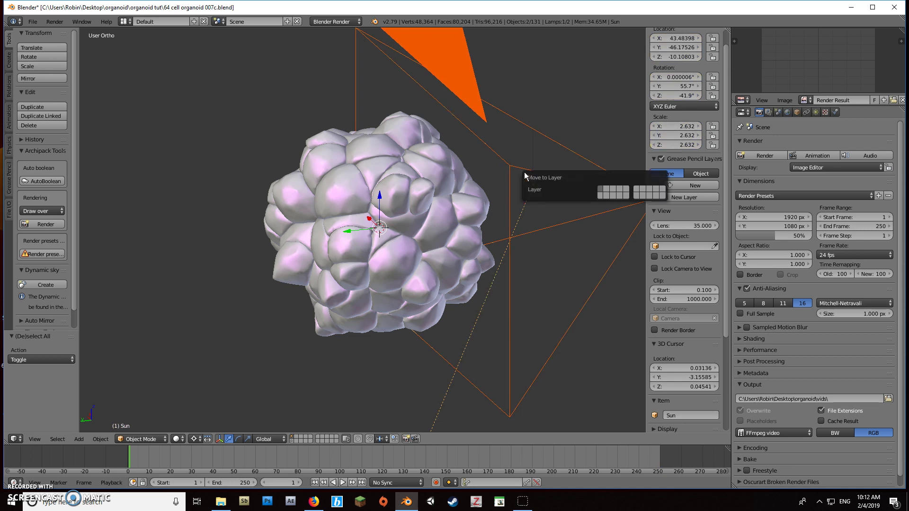
left_click(601, 199)
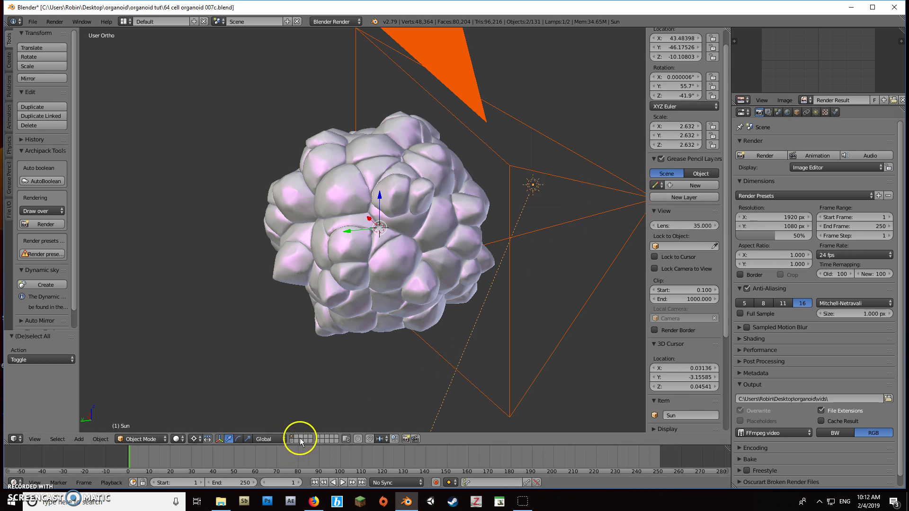
key("m")
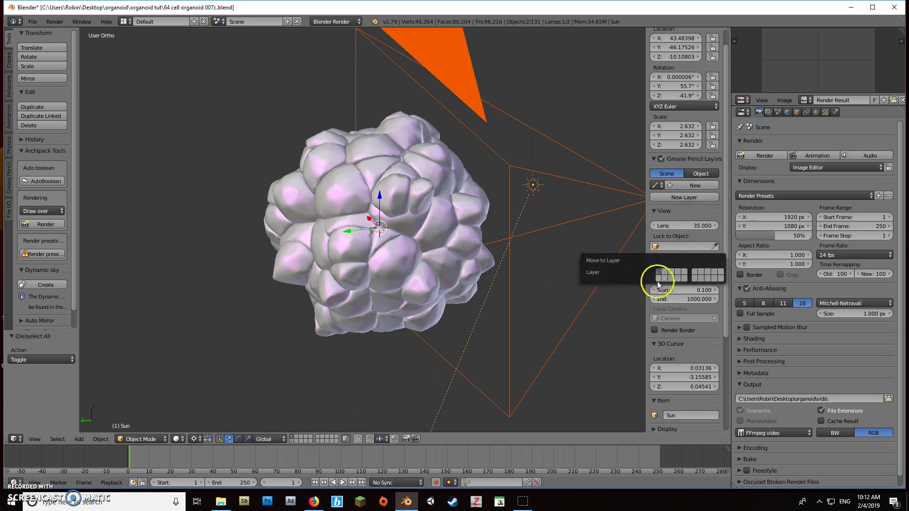
left_click(659, 283)
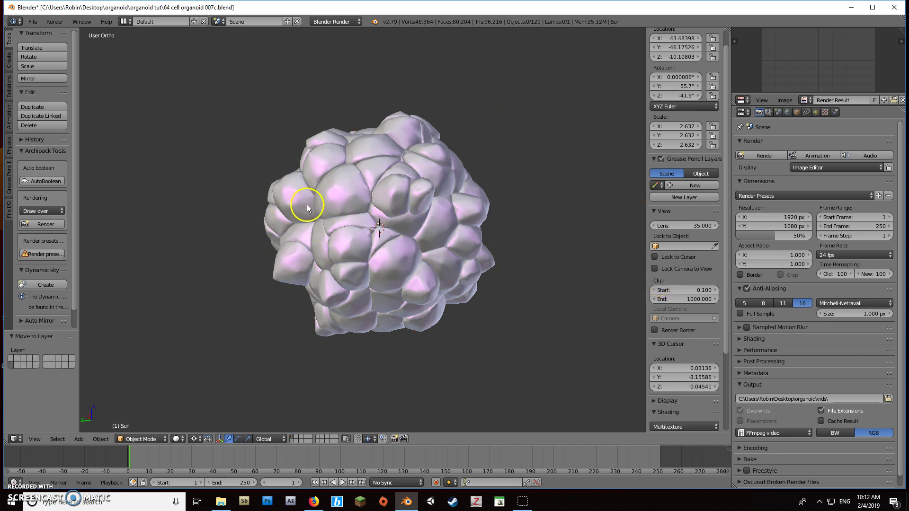
Select several individual cells in turn while orbiting around the organoid
right_click(342, 192)
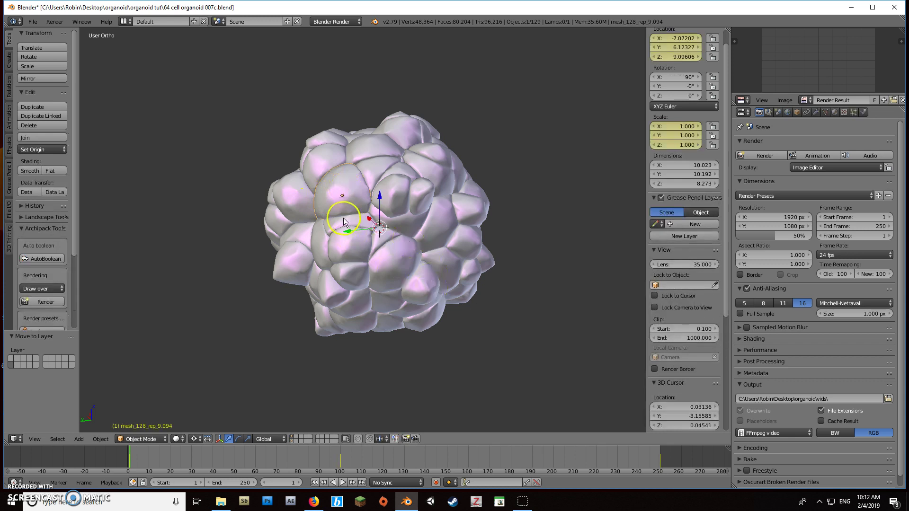
middle_click_drag(341, 218, 367, 211)
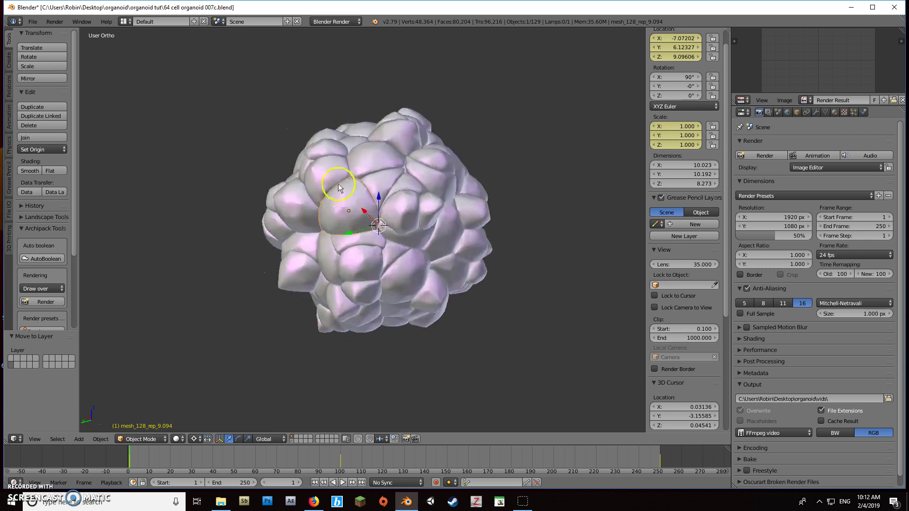
right_click(324, 174)
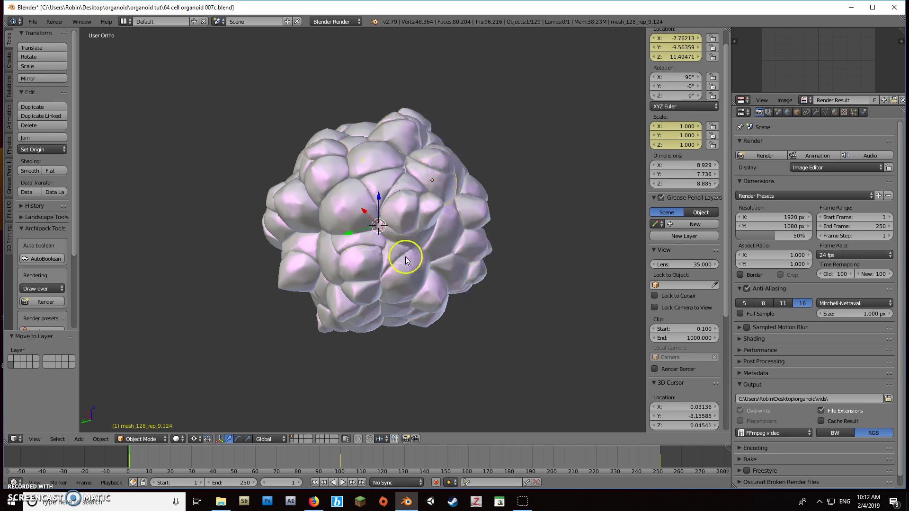
middle_click_drag(406, 260, 424, 256)
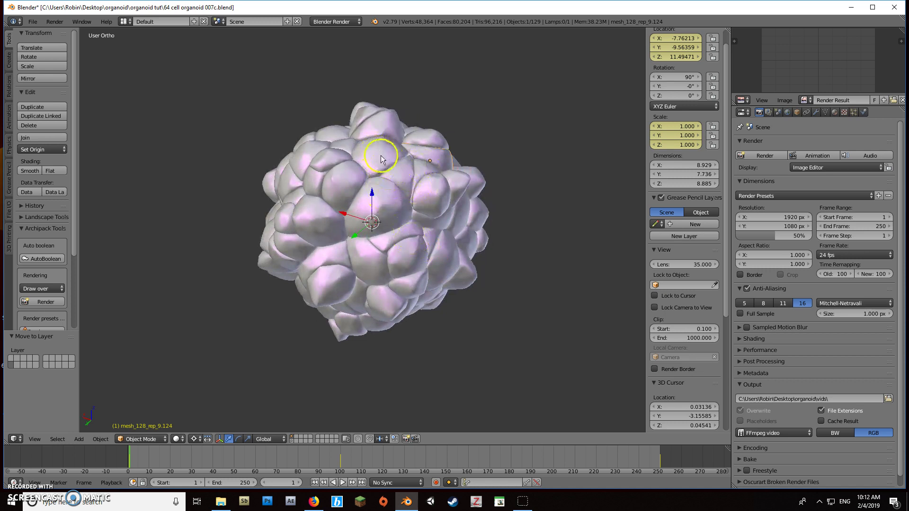
middle_click_drag(469, 190, 424, 205)
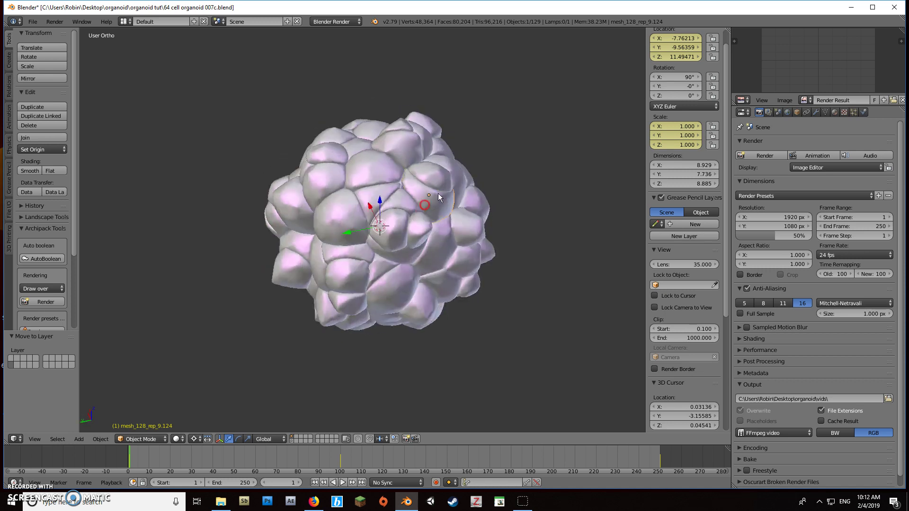
right_click(371, 163)
Test-move one cell with G and cancel, then select all 129 cells
right_click(431, 189)
key("g")
right_click(499, 158)
key("a")
key("a")
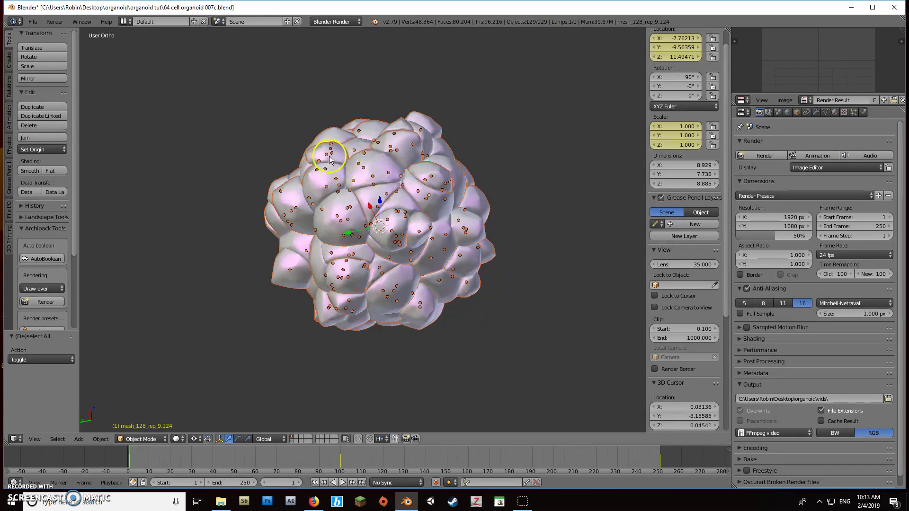
Make a right-edge cell the active object and join all selected cells with Ctrl+J
right_click(283, 272, "shift")
right_click(288, 273, "shift")
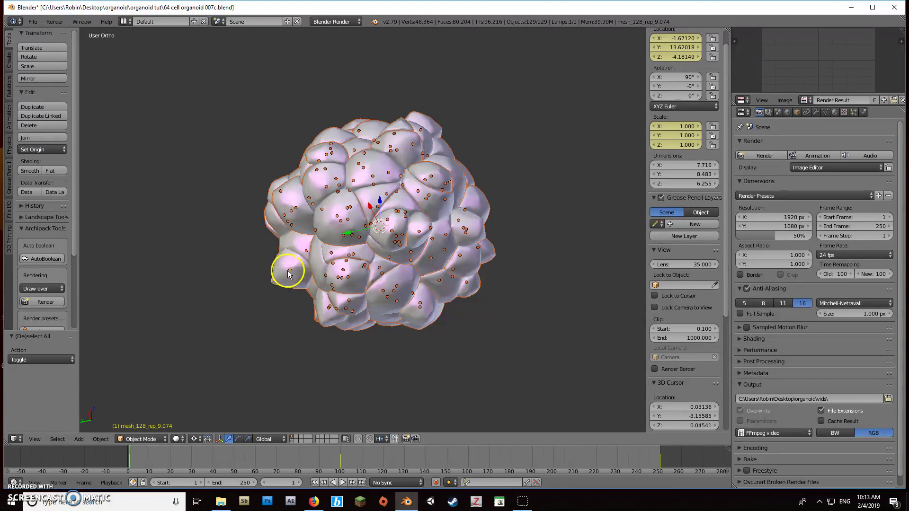
right_click(347, 274, "shift")
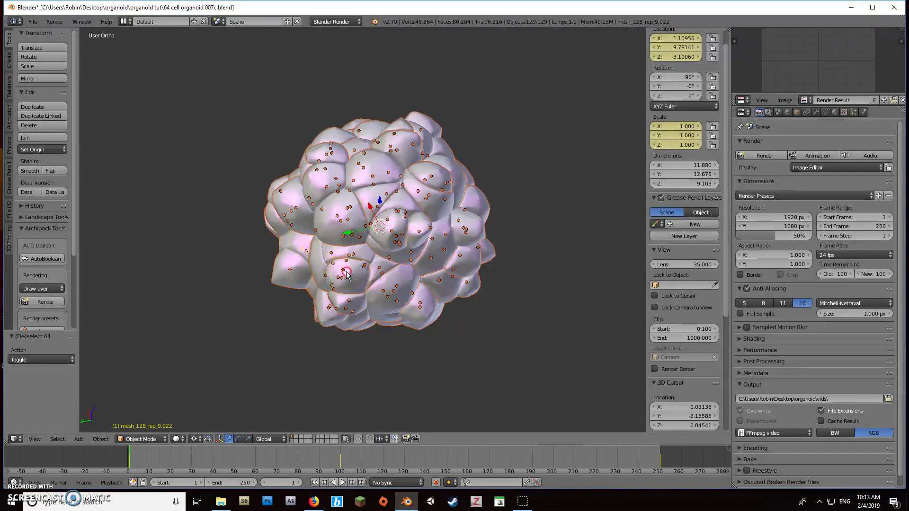
right_click(462, 207, "shift")
right_click(463, 209, "shift")
key("ctrl+j")
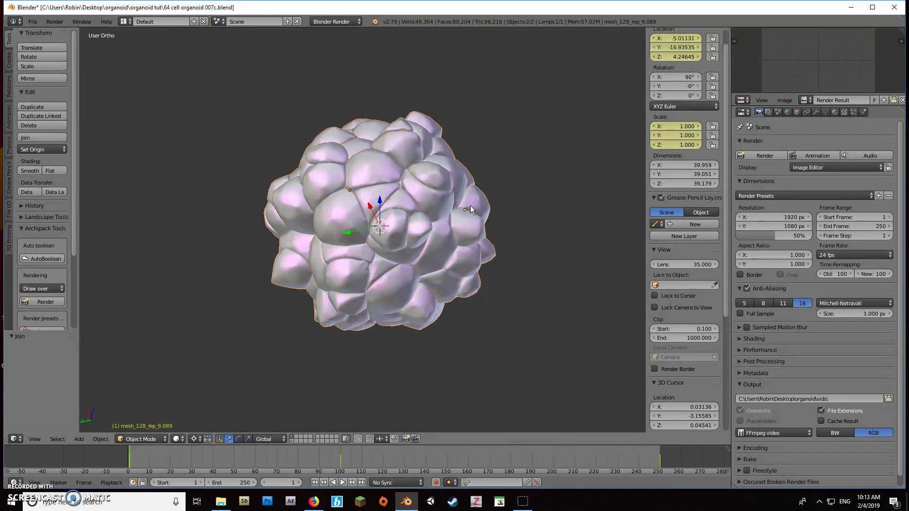
Enter Edit Mode on the joined mesh and zoom in on the crease between two cells
right_click(415, 216)
key("Tab")
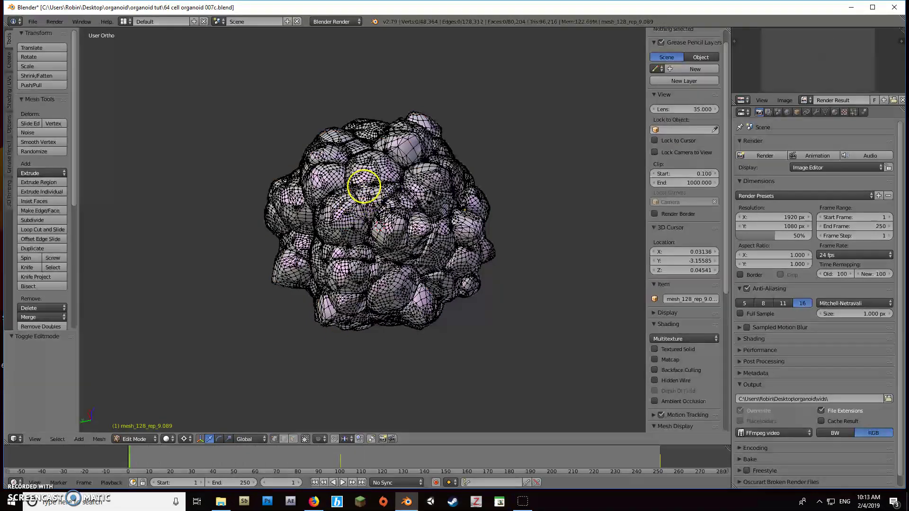
middle_click_drag(374, 222, 398, 152)
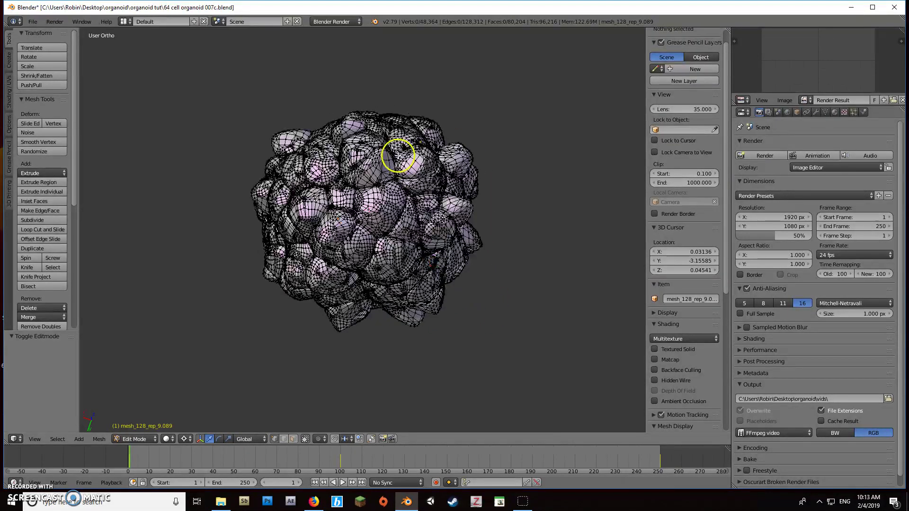
scroll(398, 152, "up", 4)
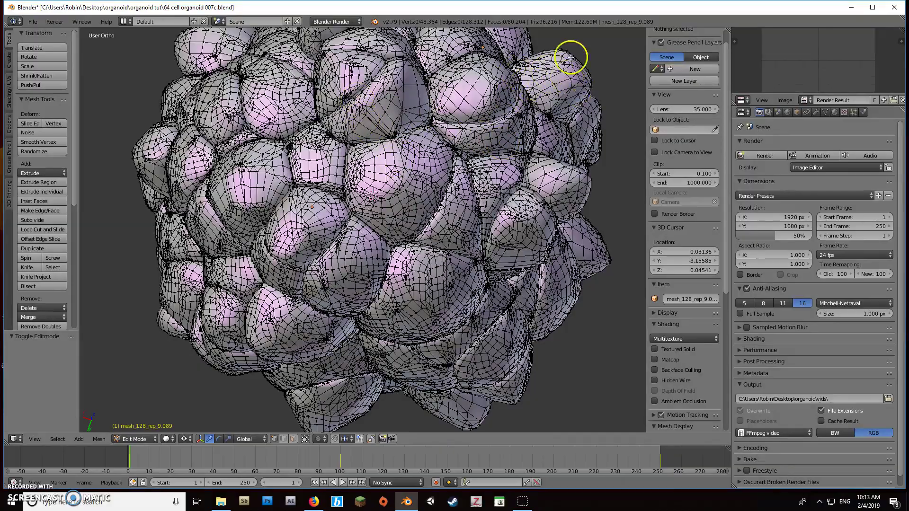
middle_click_drag(552, 112, 495, 166)
scroll(453, 142, "up", 6)
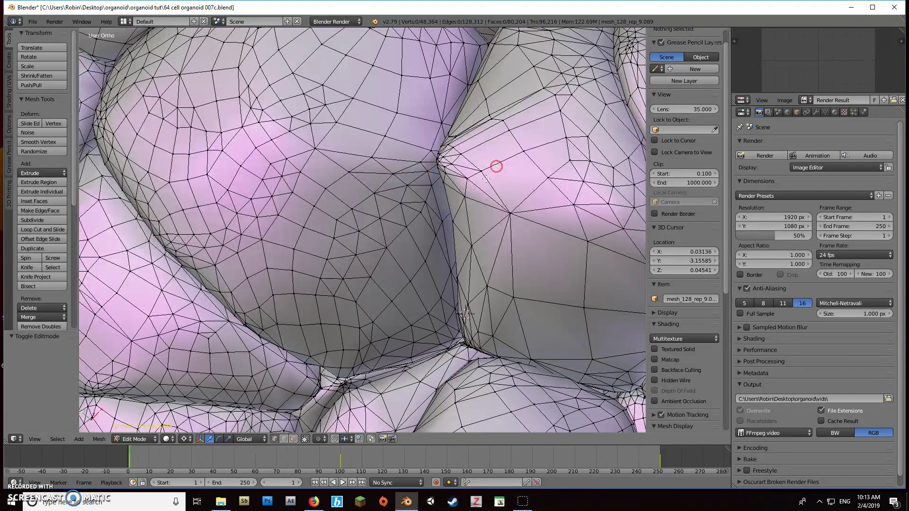
middle_click_drag(447, 188, 541, 181)
middle_click_drag(391, 146, 417, 208)
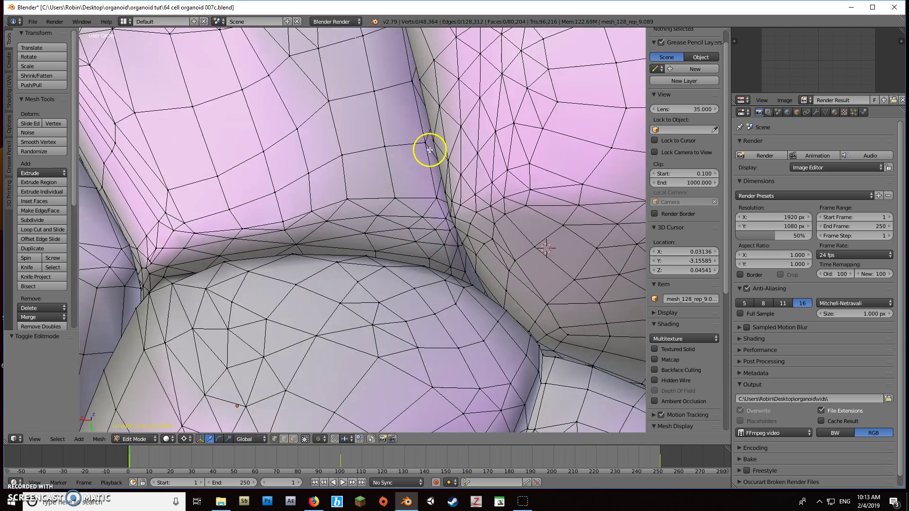
middle_click_drag(473, 268, 457, 191)
scroll(489, 269, "down", 5)
scroll(488, 260, "up", 5)
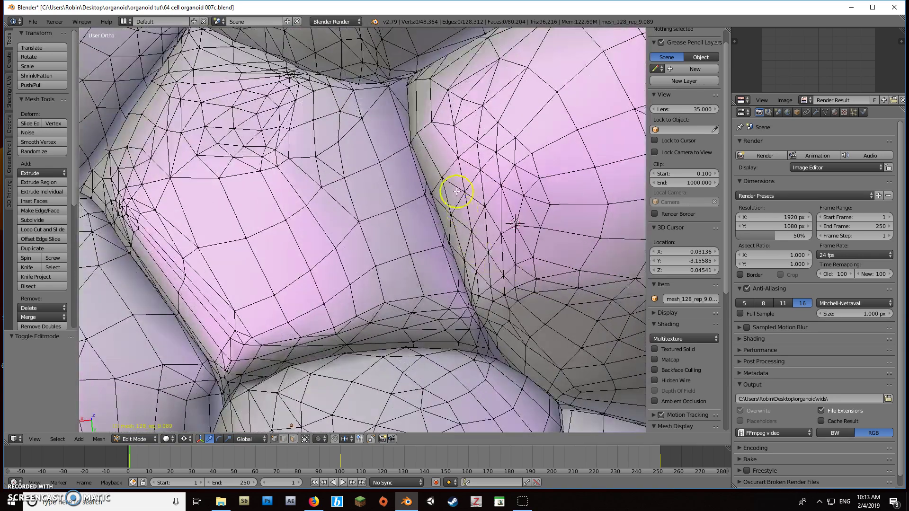
scroll(410, 143, "up", 5)
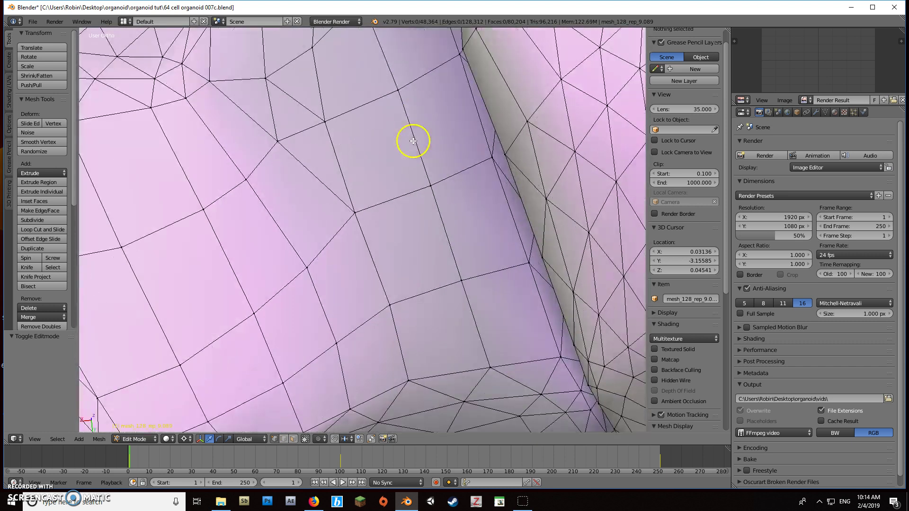
Move the crease vertex slightly to a new position, then zoom back out
right_click(462, 50)
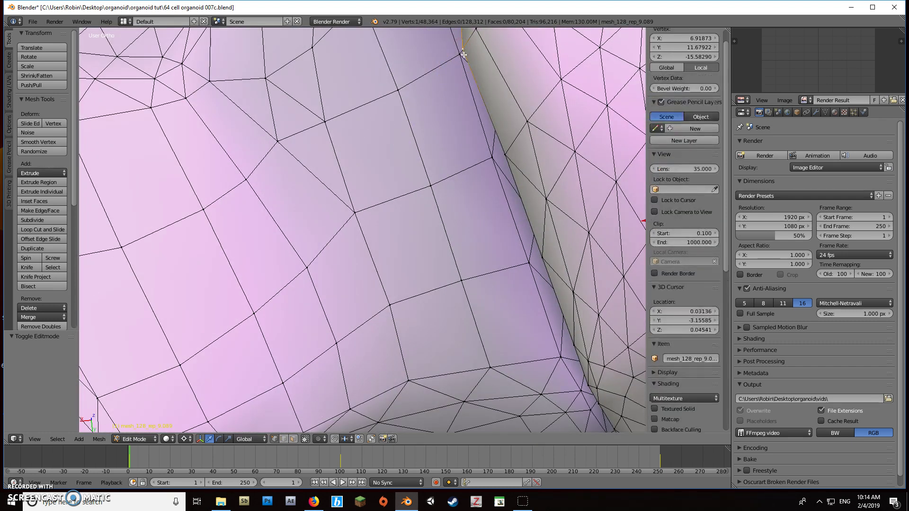
key("g")
left_click(462, 58)
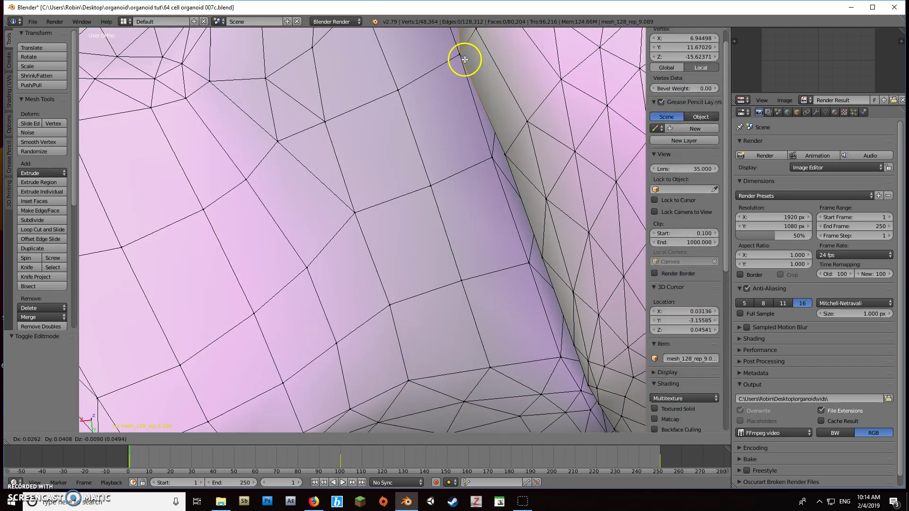
scroll(478, 151, "down", 12)
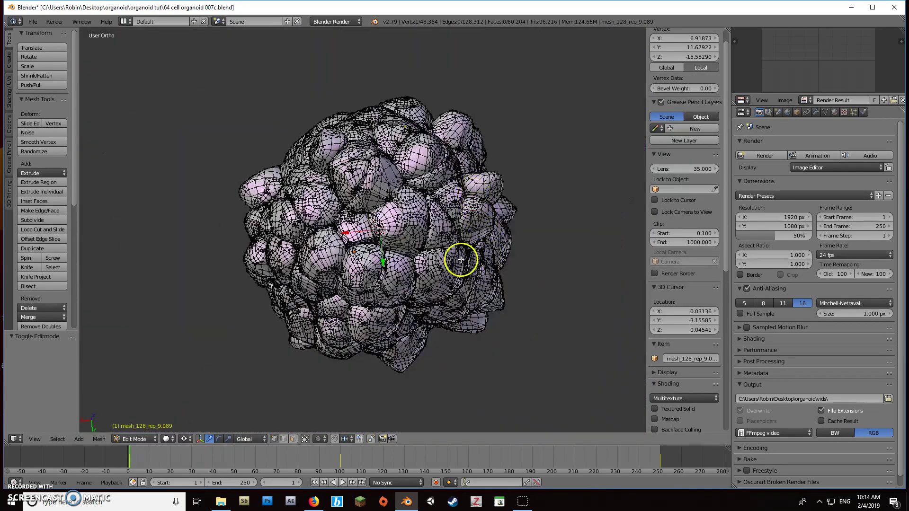
Select all vertices with A and orbit to confirm the whole organoid is selected
middle_click_drag(473, 290, 398, 202)
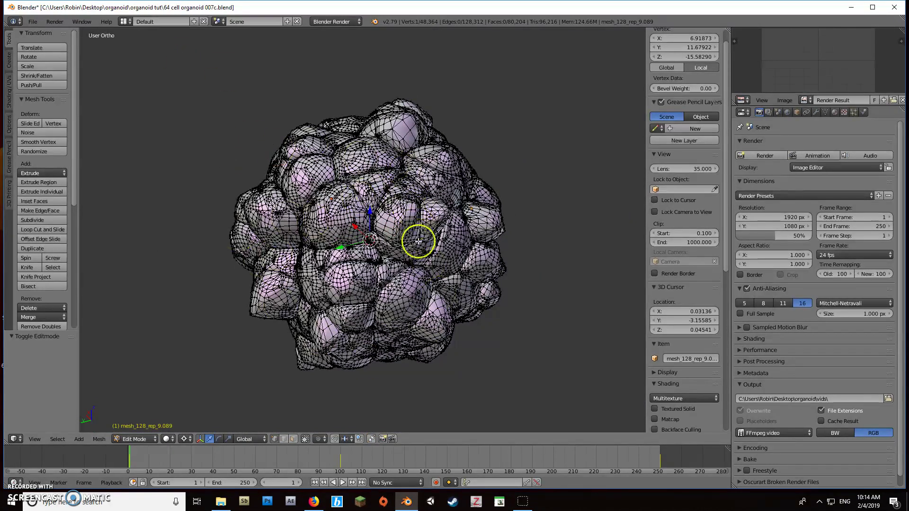
key("a")
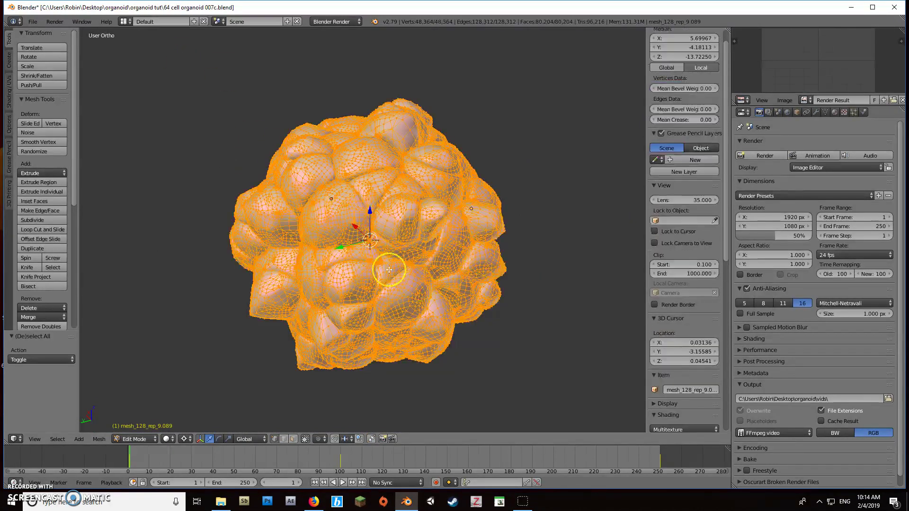
middle_click_drag(467, 309, 496, 247)
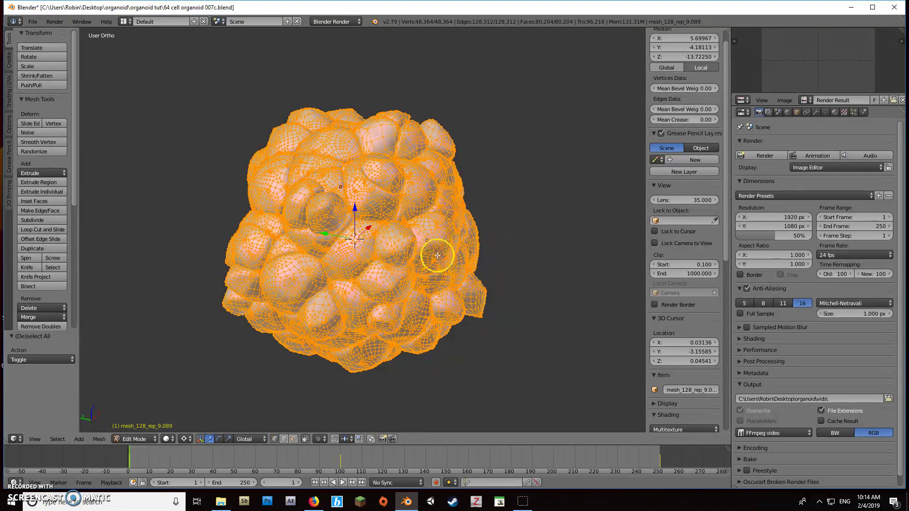
middle_click_drag(471, 242, 446, 272)
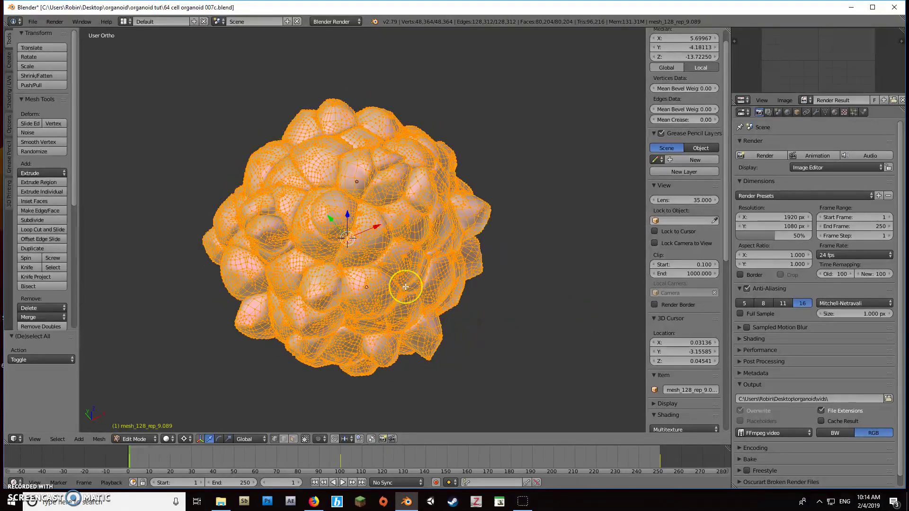
Separate the mesh with P using By Loose Parts, one piece per cell
key("p")
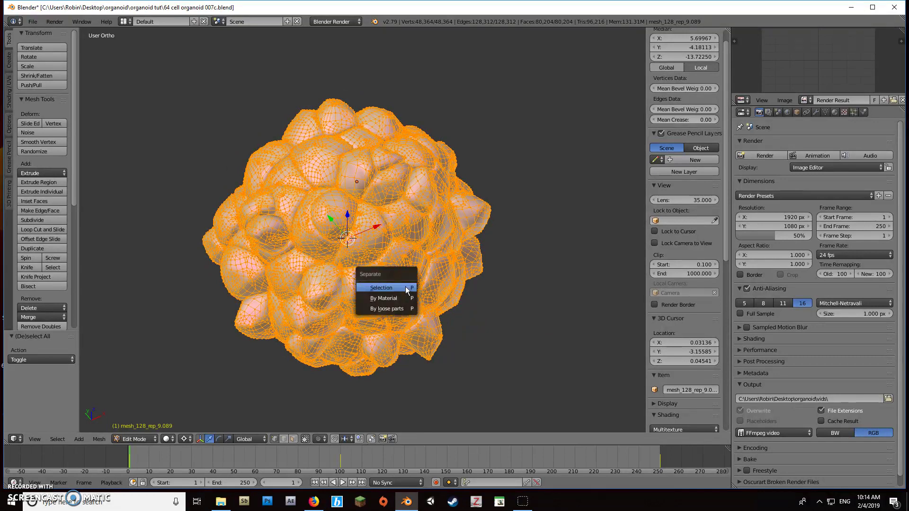
left_click(384, 300)
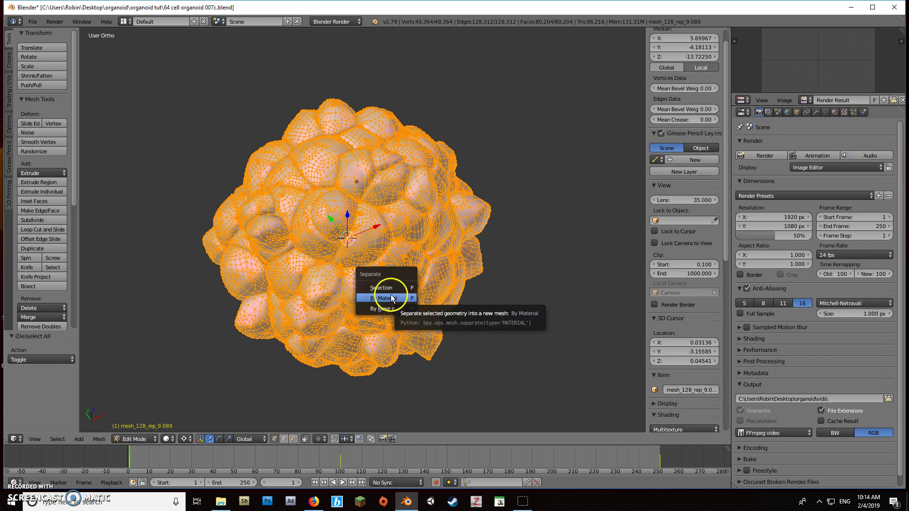
left_click(392, 298)
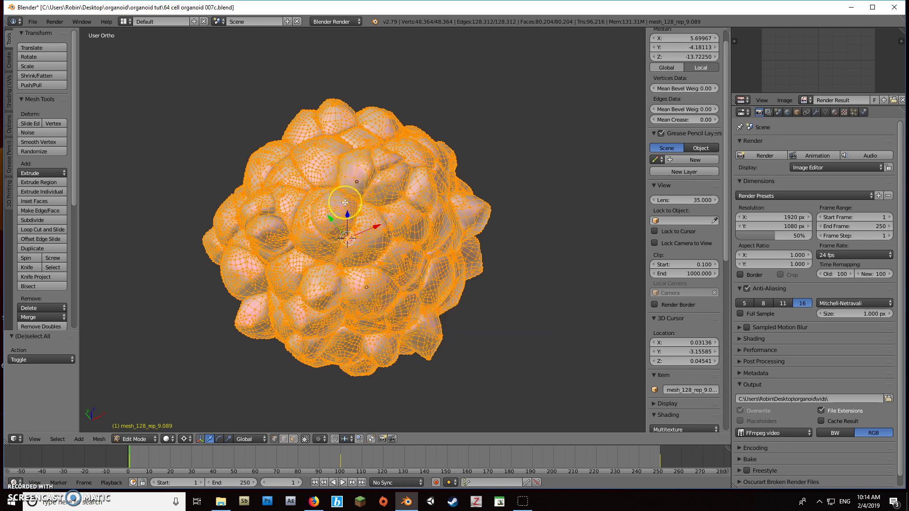
key("p")
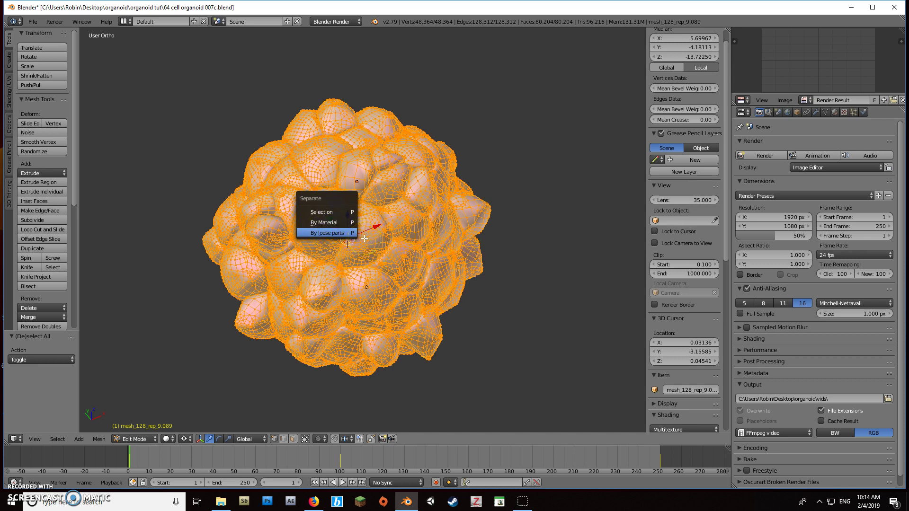
key("Return")
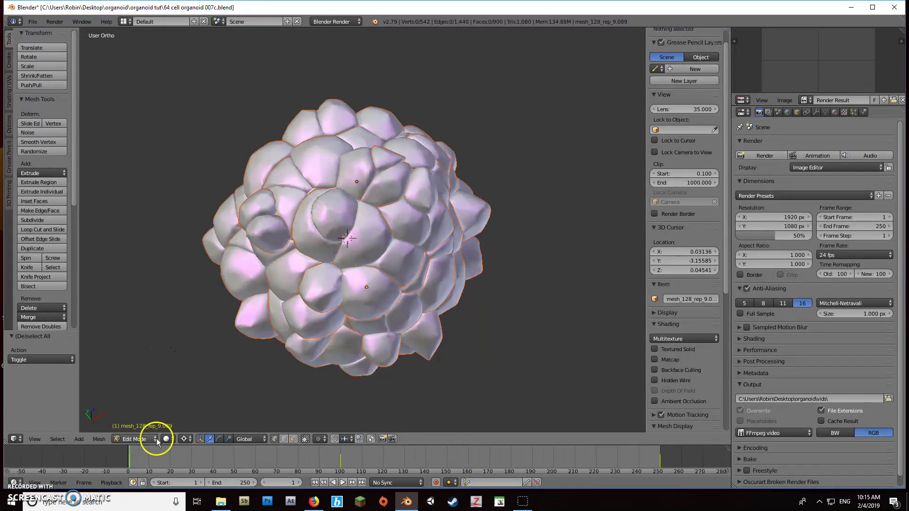
Switch to Object Mode, test-move one cell and cancel, then select other cells individually
key("Tab")
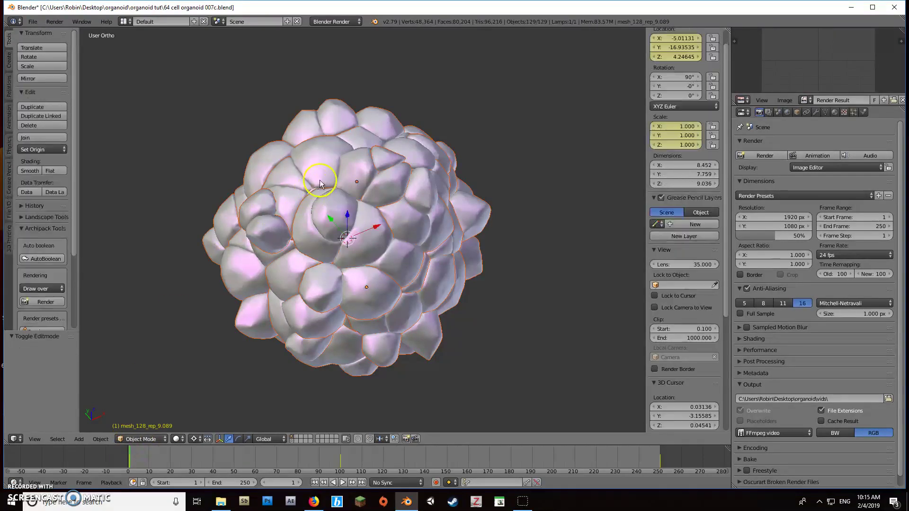
right_click(303, 123)
key("g")
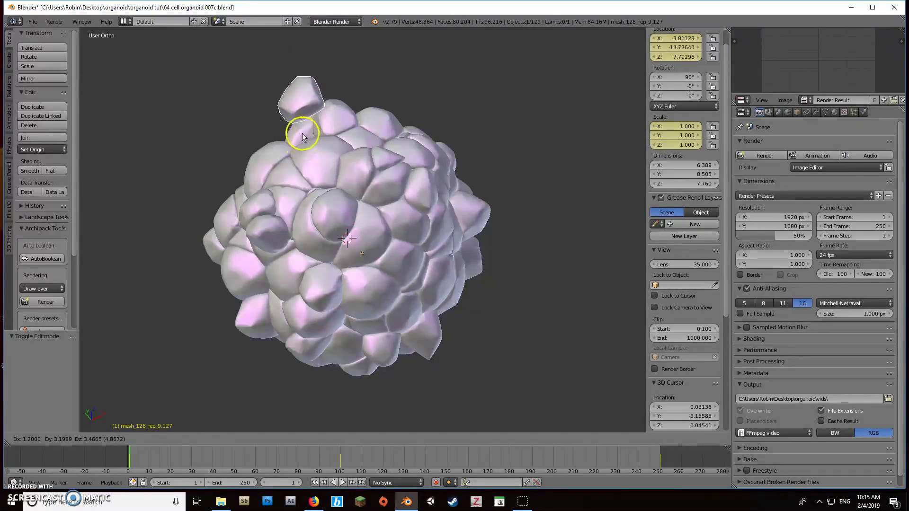
key("Escape")
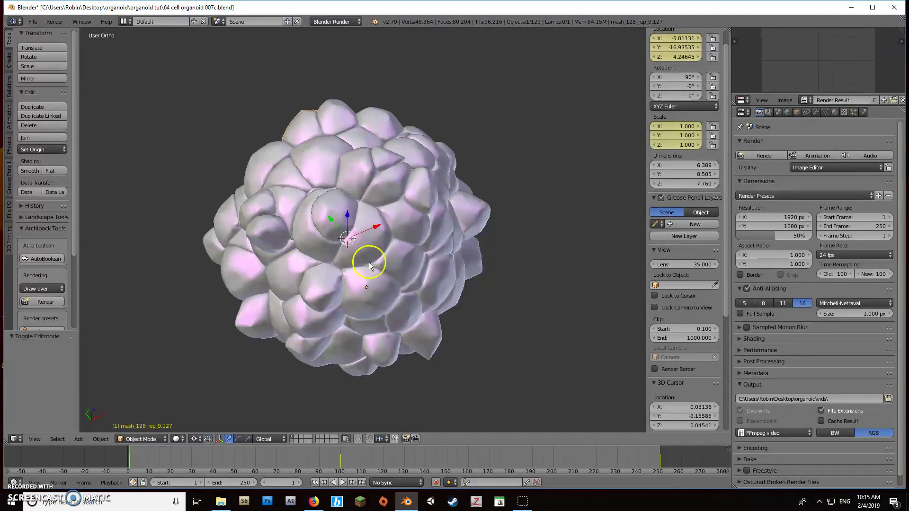
right_click(469, 214)
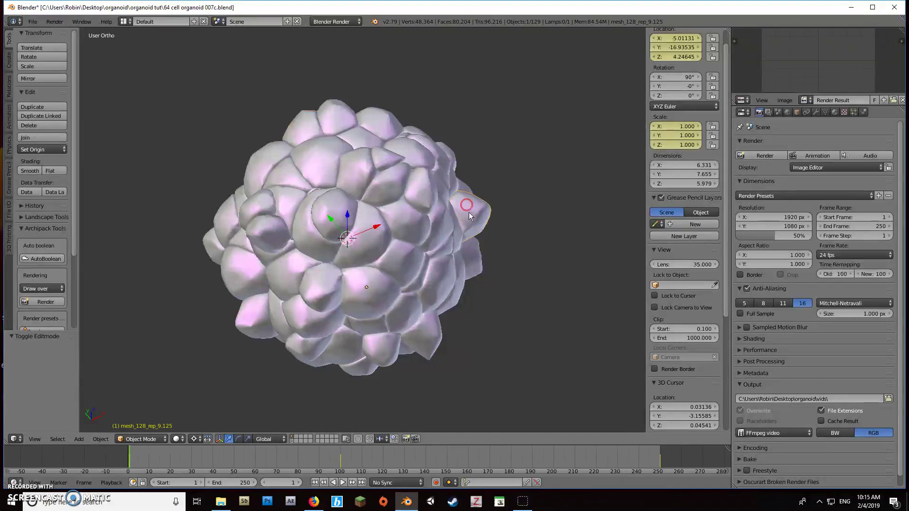
right_click(278, 281)
Select all 129 cells and apply Origin to Geometry from Object > Transform
key("a")
key("a")
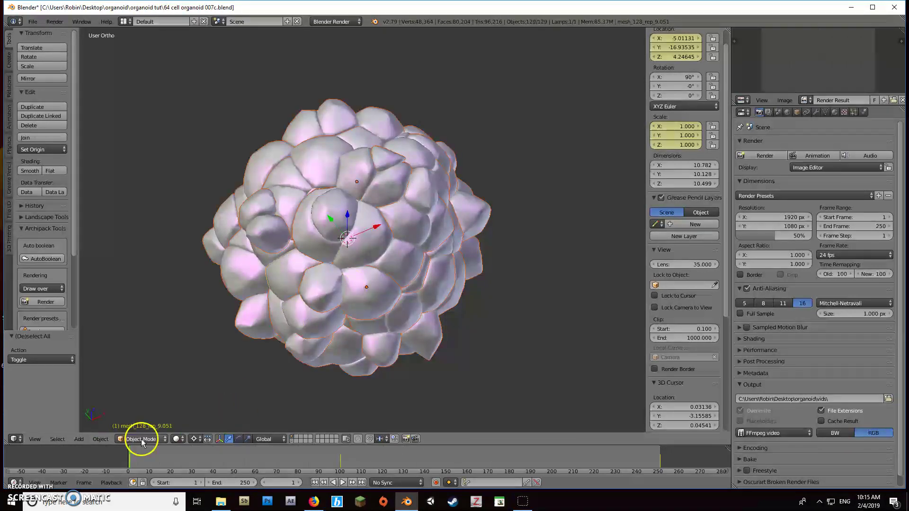
left_click(100, 439)
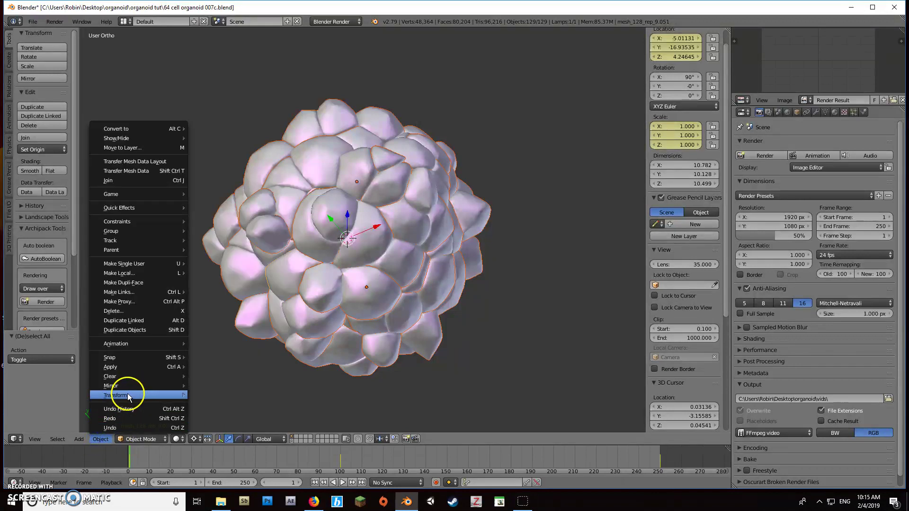
mouse_move(126, 399)
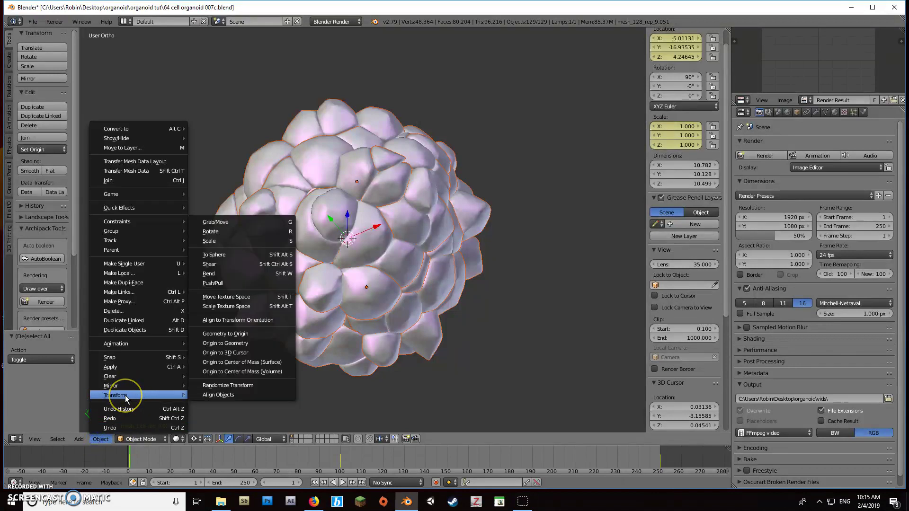
left_click(245, 343)
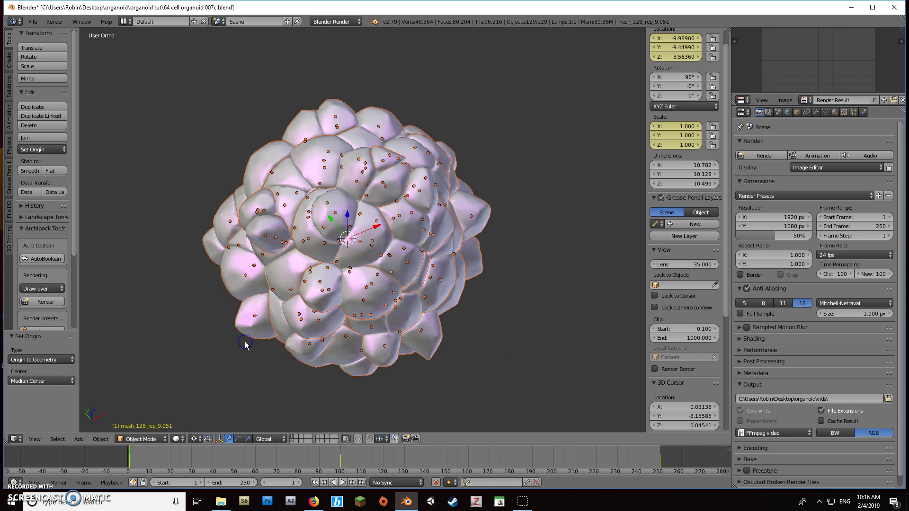
right_click(352, 127)
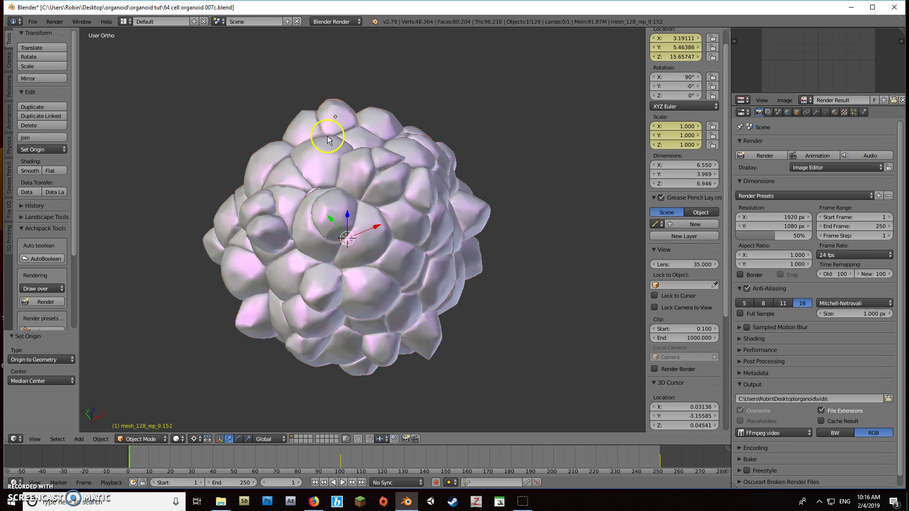
right_click(408, 84)
right_click(407, 143)
key("g")
right_click(451, 92)
key("g")
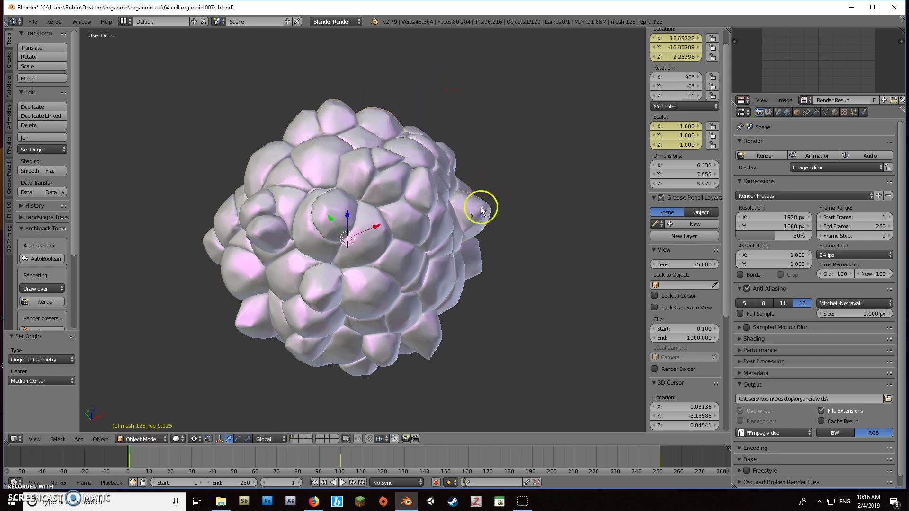
right_click(526, 182)
key("a")
key("a")
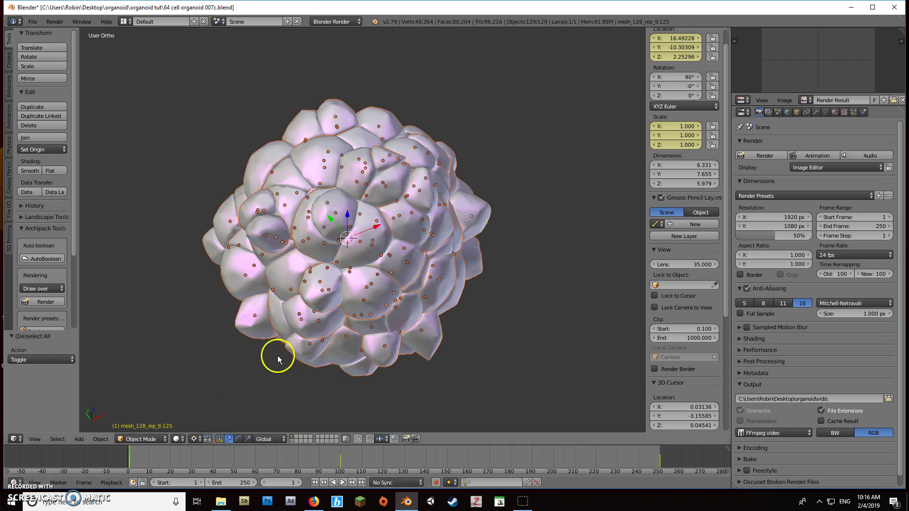
key("s")
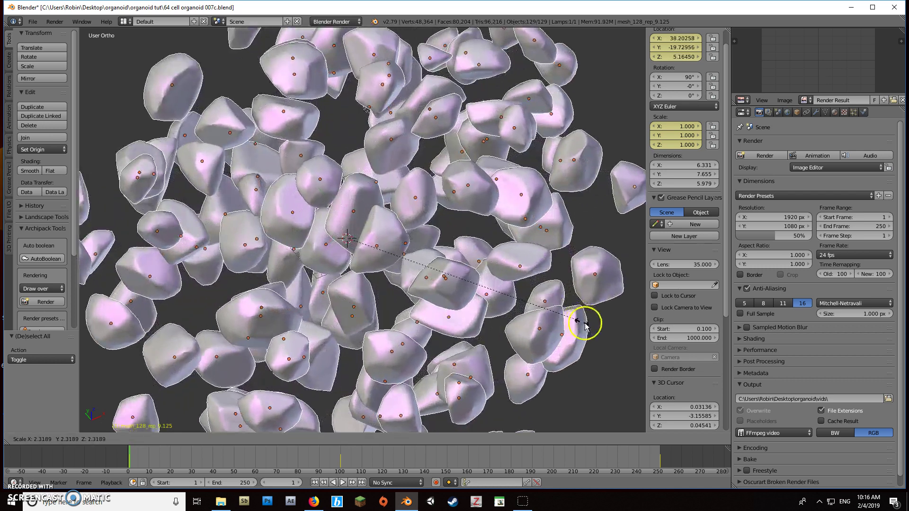
key("Escape")
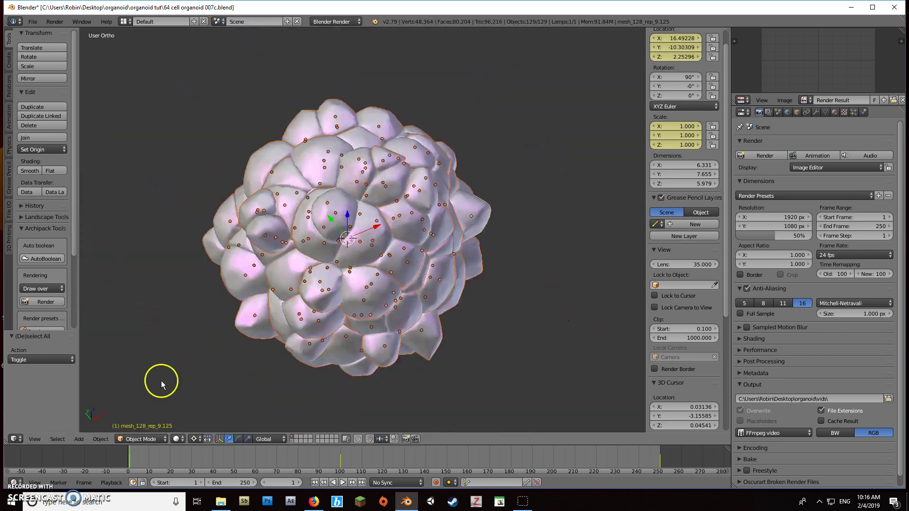